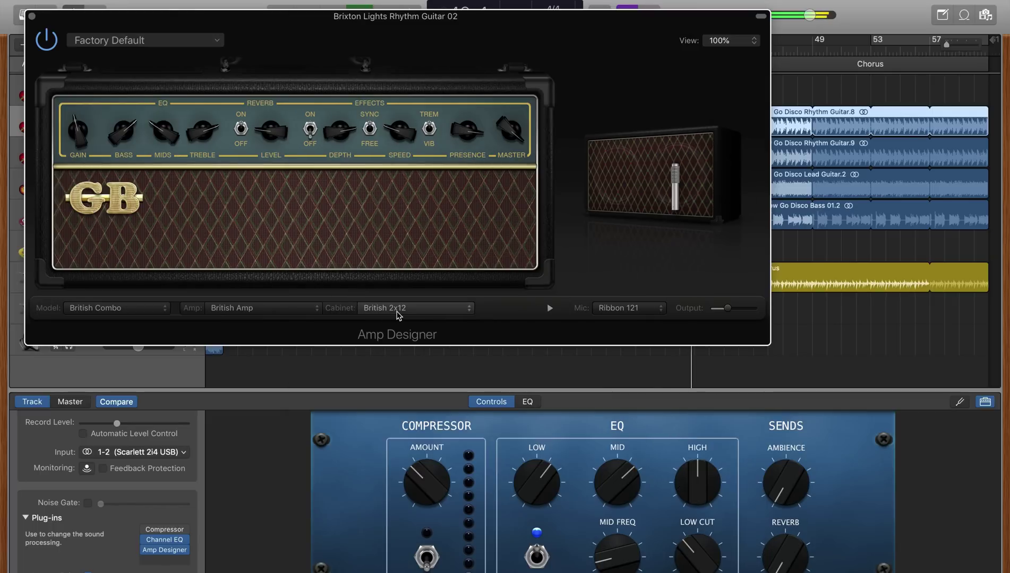
# Set the cabinet to Studio 1x12 and audition the Brit Reverb and Big Cab Clean presets.
pyautogui.click(394, 310)
pyautogui.click(397, 298)
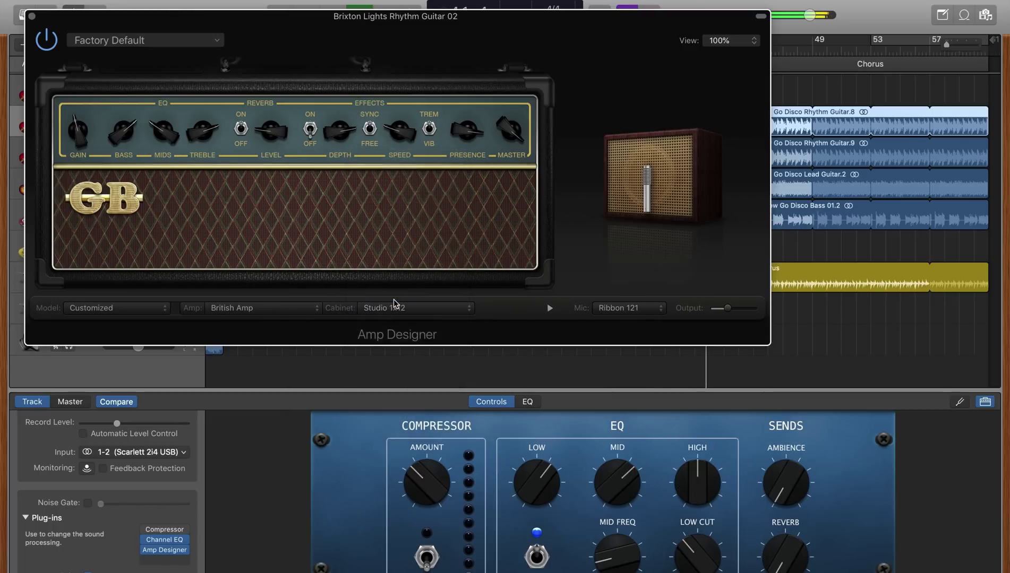
pyautogui.click(134, 39)
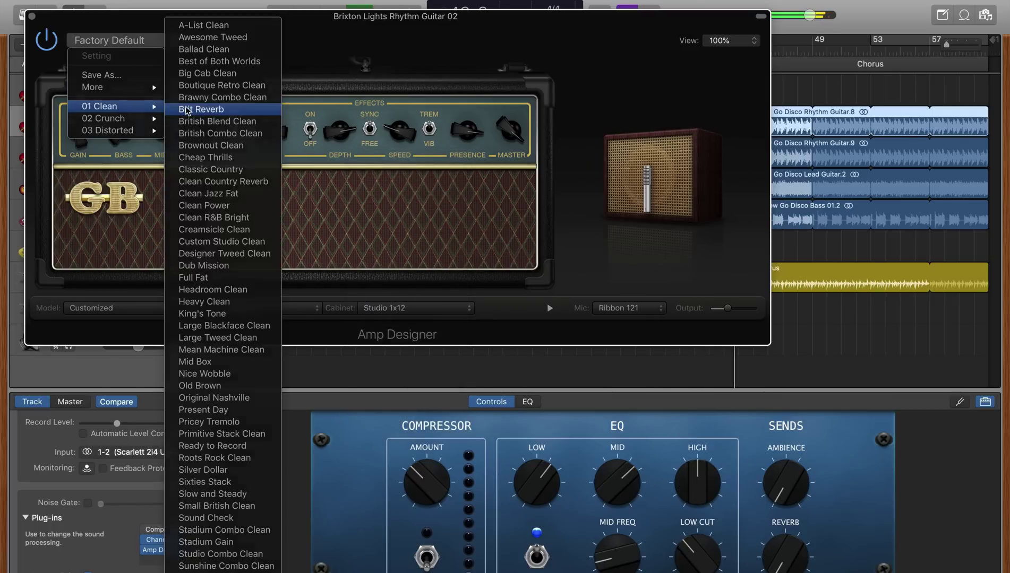
pyautogui.click(213, 106)
pyautogui.click(147, 43)
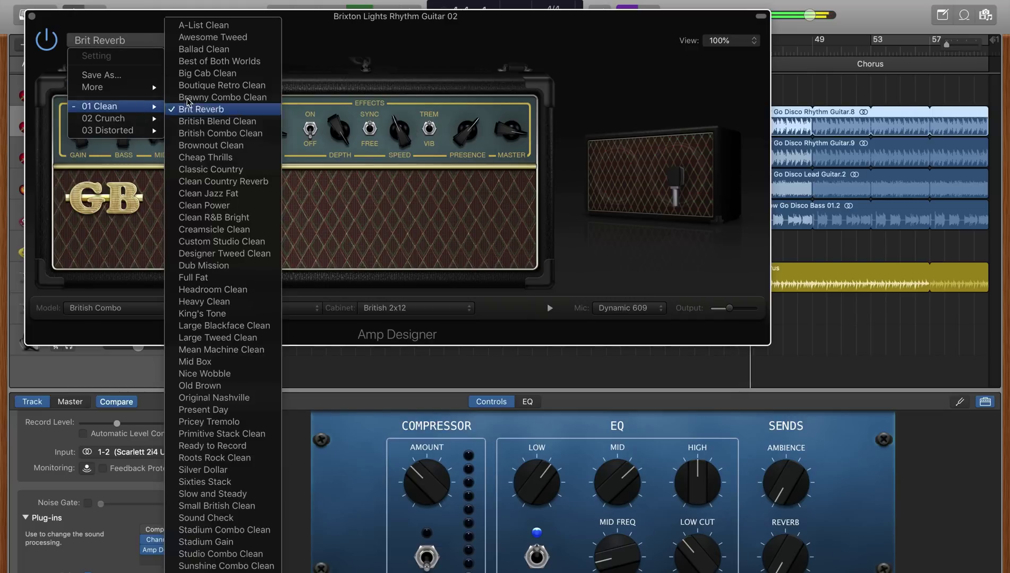
pyautogui.click(200, 82)
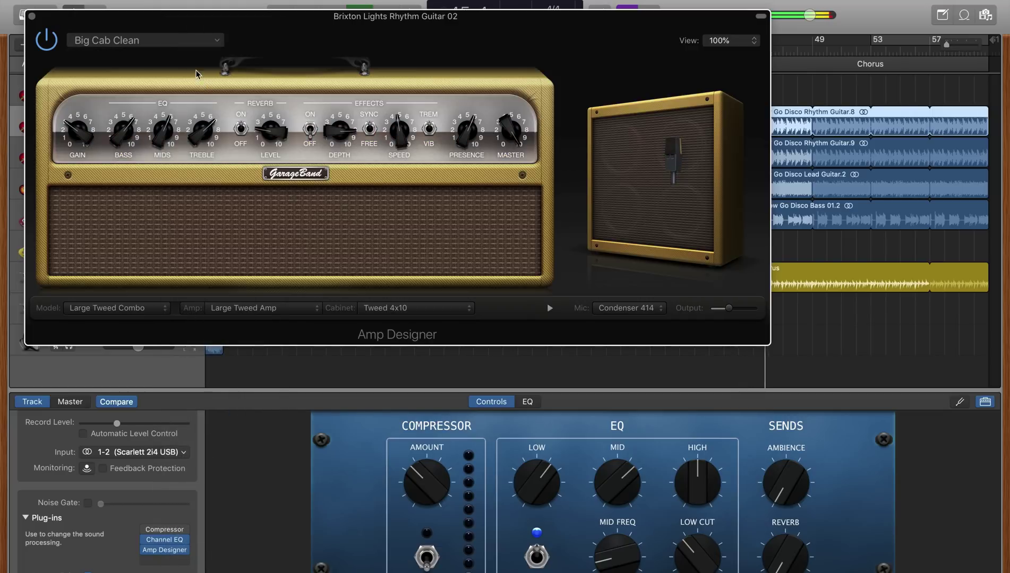
# Load the Black & Blue Crunch preset and switch to a different microphone model.
pyautogui.click(159, 43)
pyautogui.moveTo(103, 119)
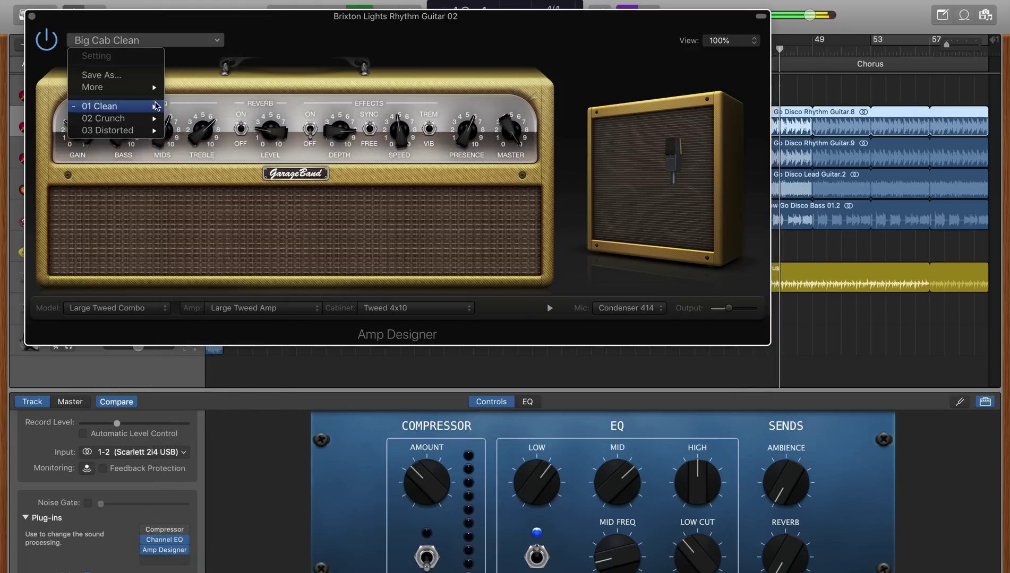
pyautogui.click(201, 143)
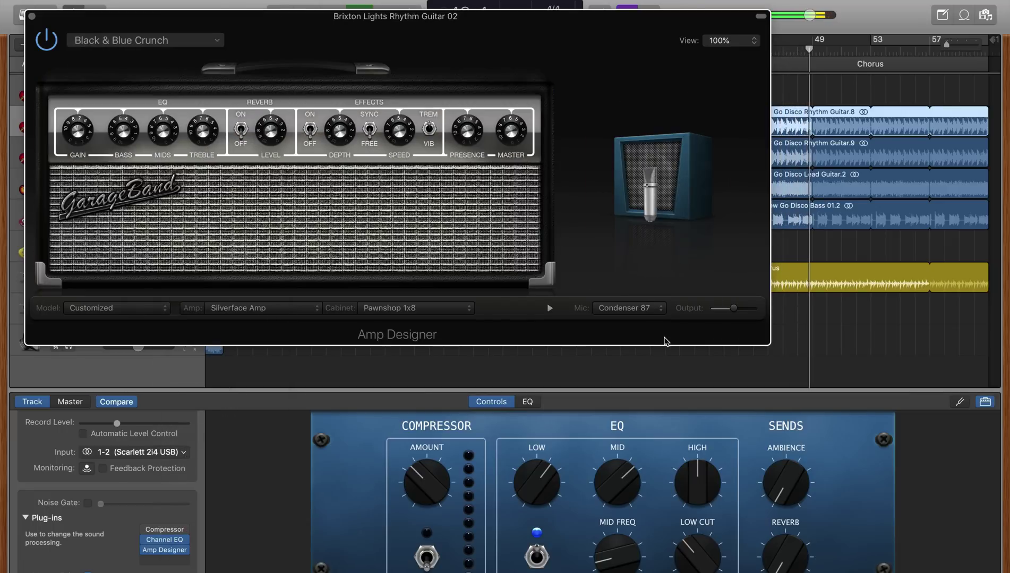
pyautogui.click(643, 309)
pyautogui.click(636, 330)
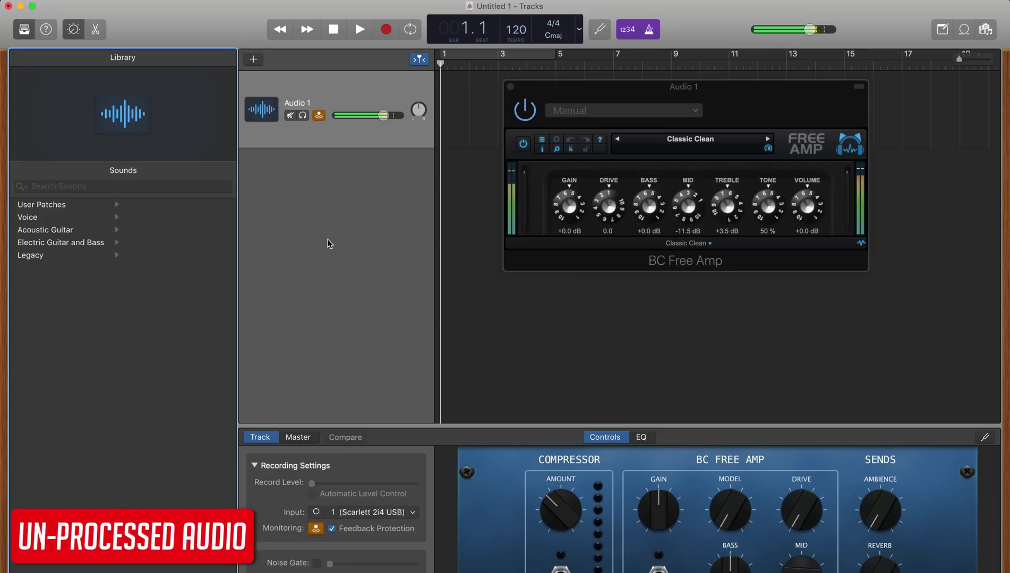
# Load Free Amp's Classic Clean - Dark Crunch factory preset, then reopen the preset menu.
pyautogui.click(702, 141)
pyautogui.moveTo(756, 142)
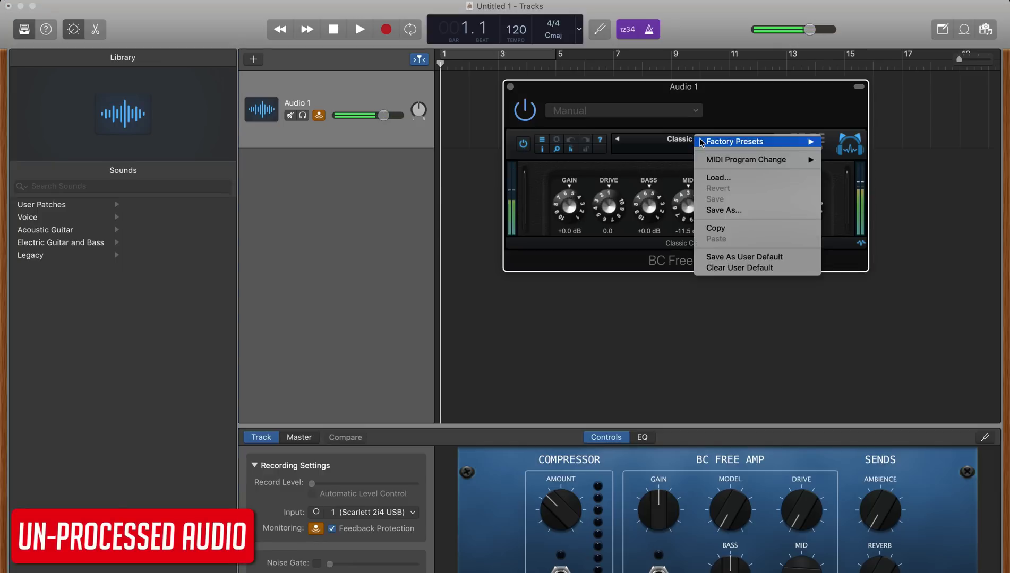
pyautogui.click(846, 174)
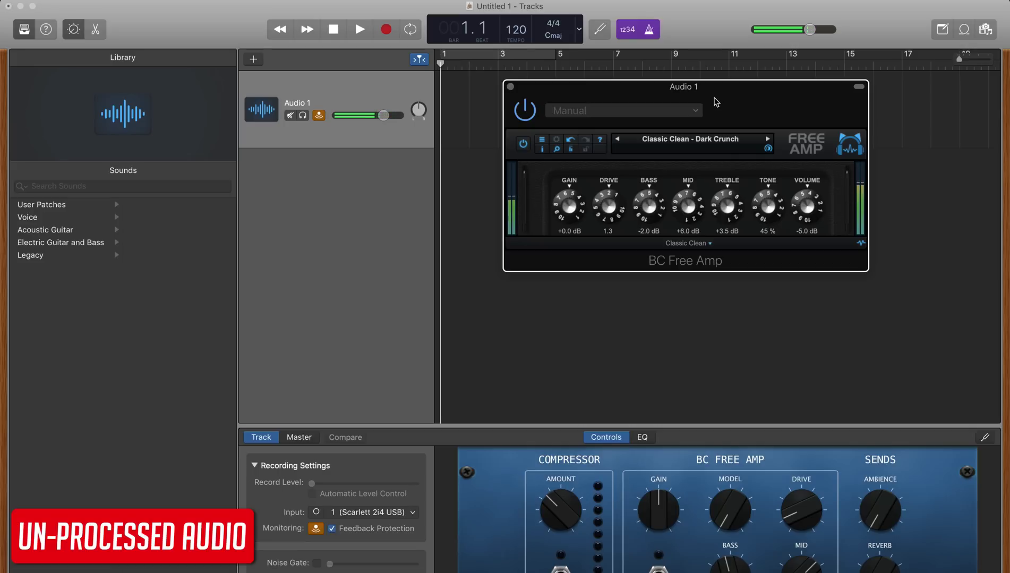
pyautogui.click(718, 144)
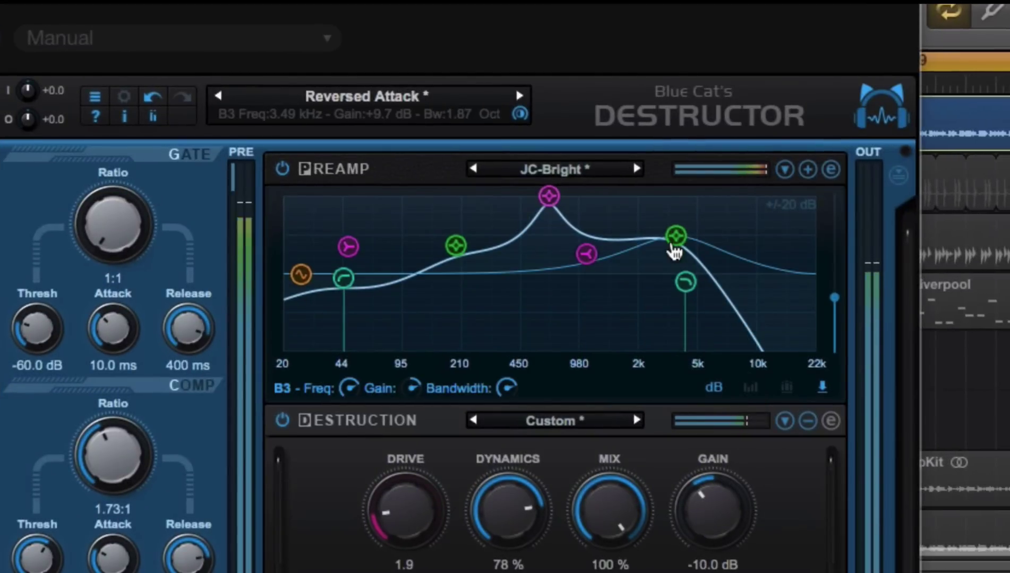
# Boost the B3 EQ band to about +5.7 dB and show a spectrogram behind the curve.
pyautogui.moveTo(670, 237)
pyautogui.mouseDown()
pyautogui.moveTo(673, 276)
pyautogui.moveTo(676, 241)
pyautogui.mouseUp()
pyautogui.click(748, 389)
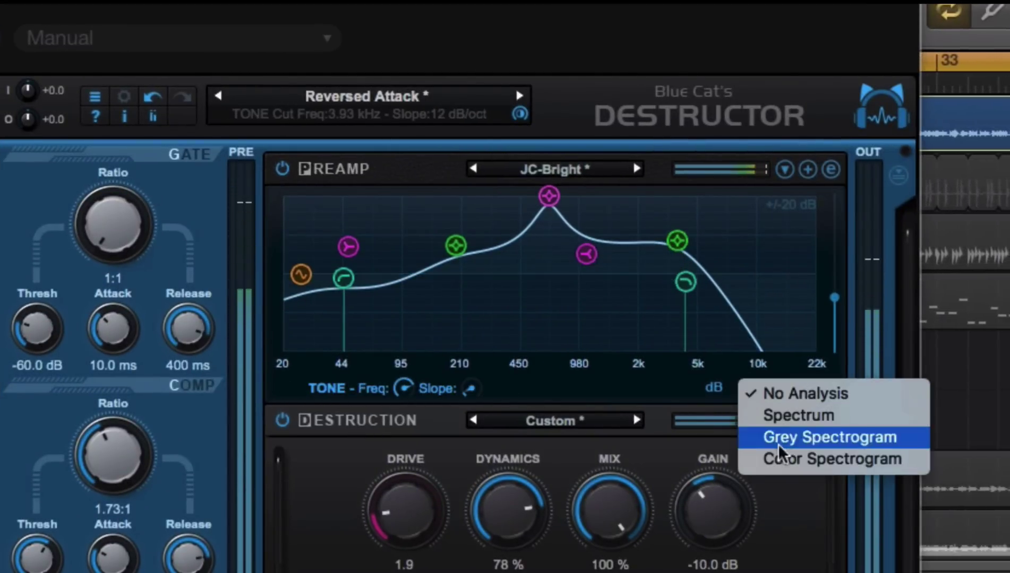
pyautogui.click(779, 457)
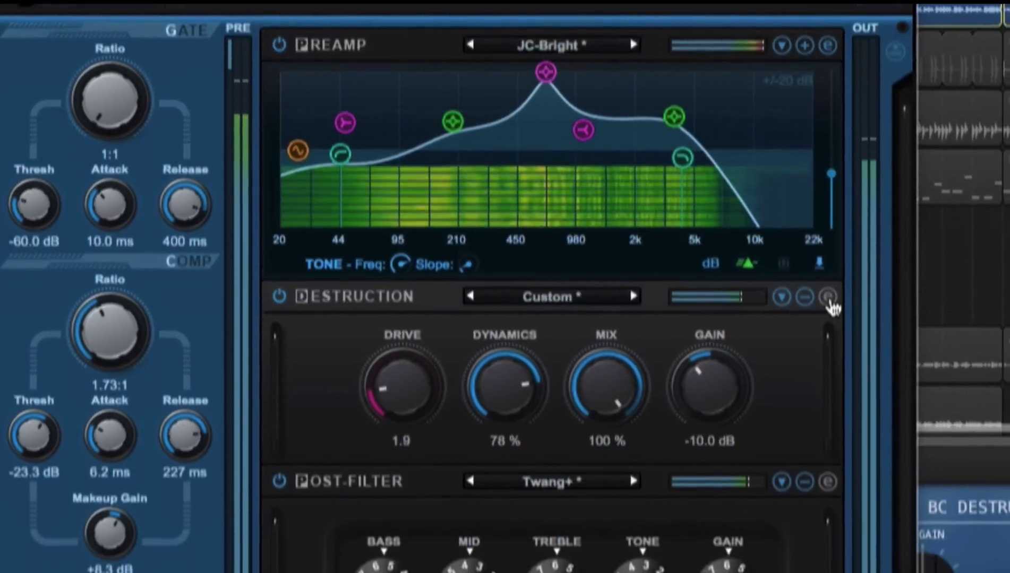
# Expand the Destruction module and step the shaper past Corrosive to Cruncheezer.
pyautogui.click(830, 421)
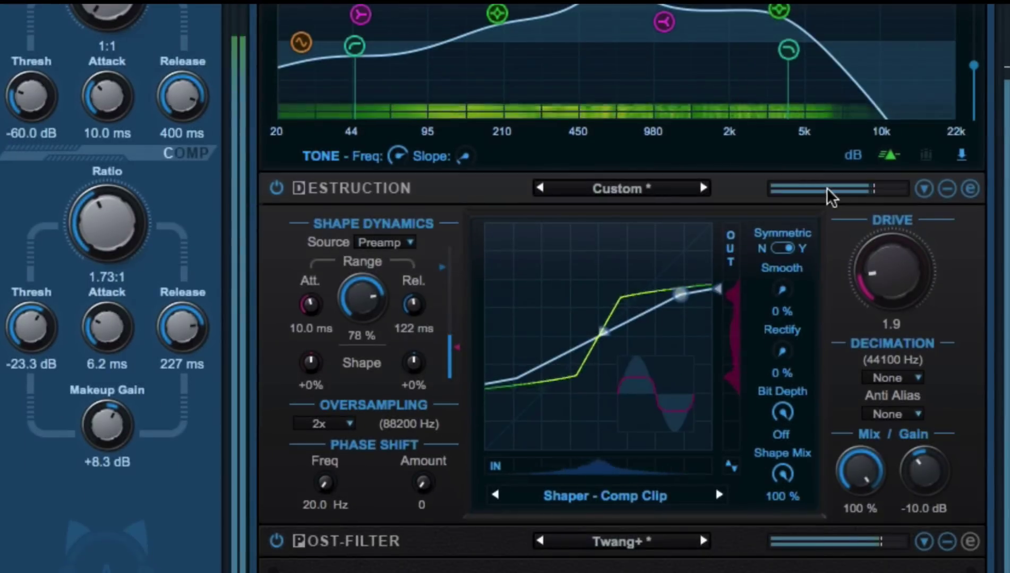
pyautogui.click(719, 496)
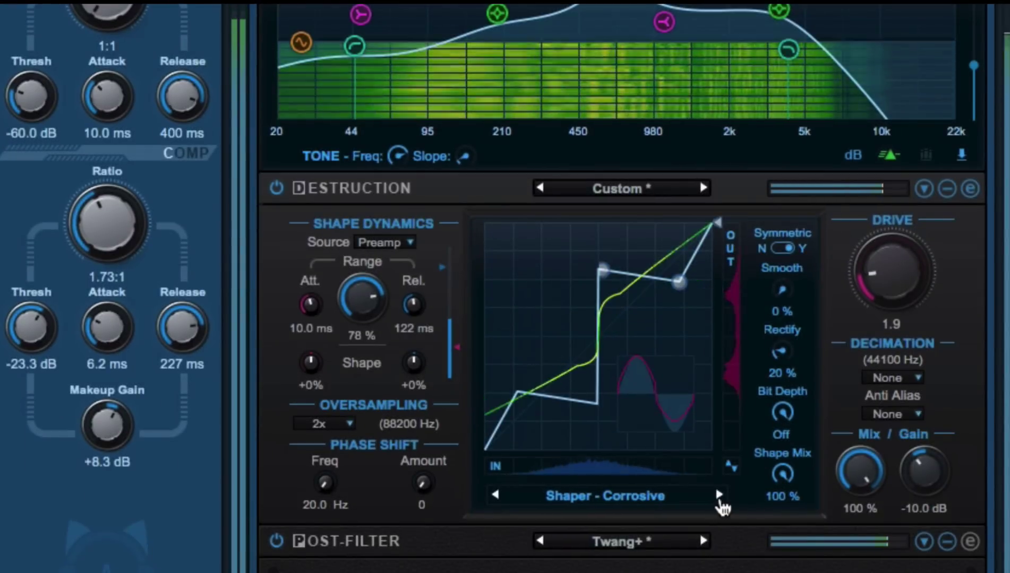
pyautogui.click(719, 496)
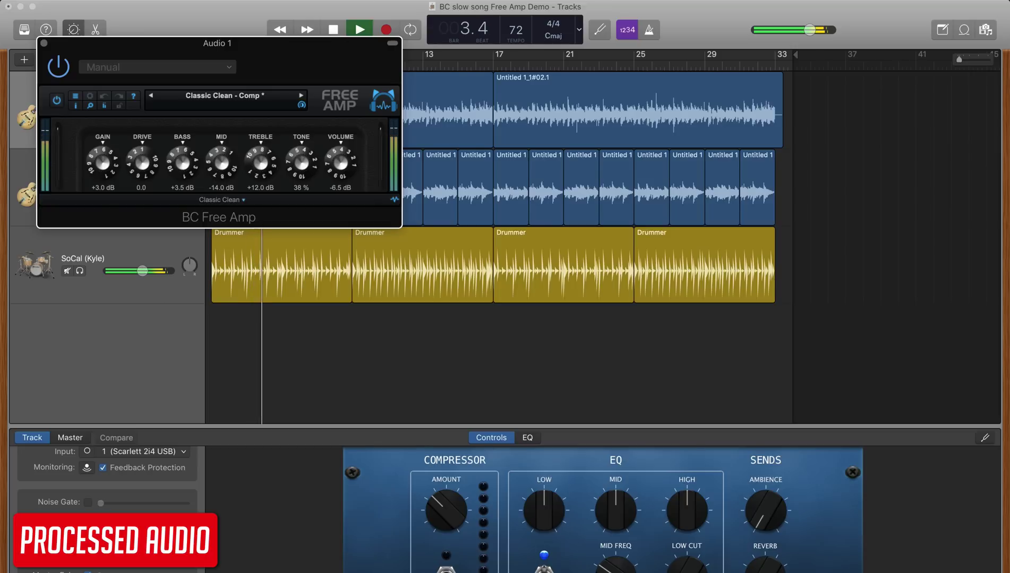
# Try Classic Drive and Modern Drive on Audio 1's amp, settling on Classic Clean.
pyautogui.click(243, 203)
pyautogui.click(193, 206)
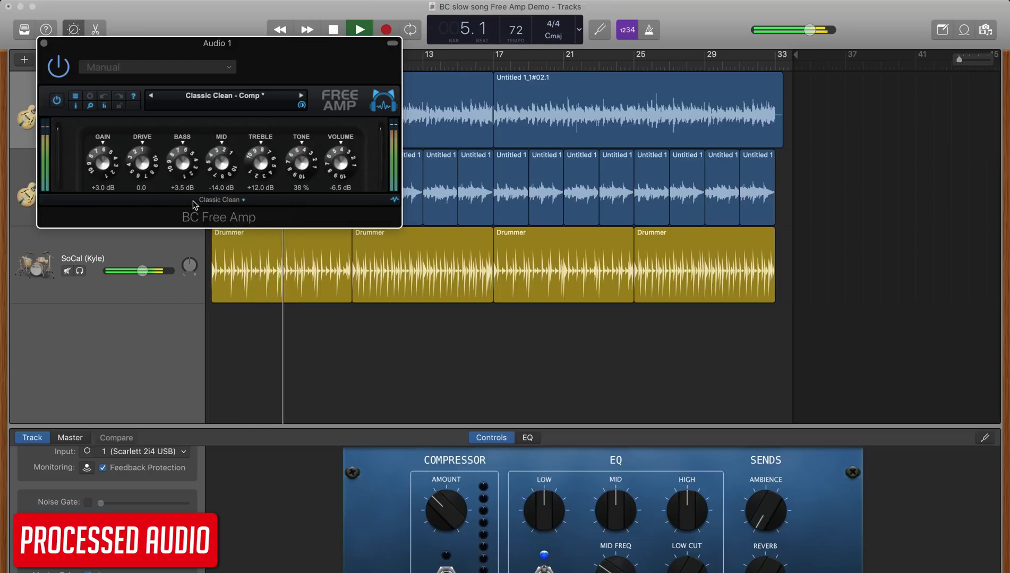
pyautogui.click(237, 203)
pyautogui.click(244, 214)
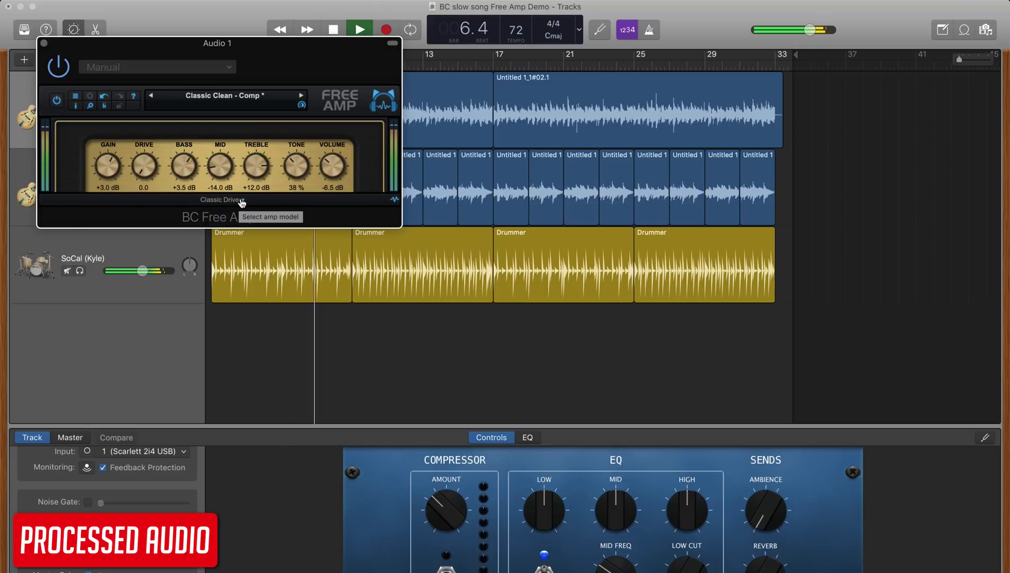
pyautogui.click(240, 202)
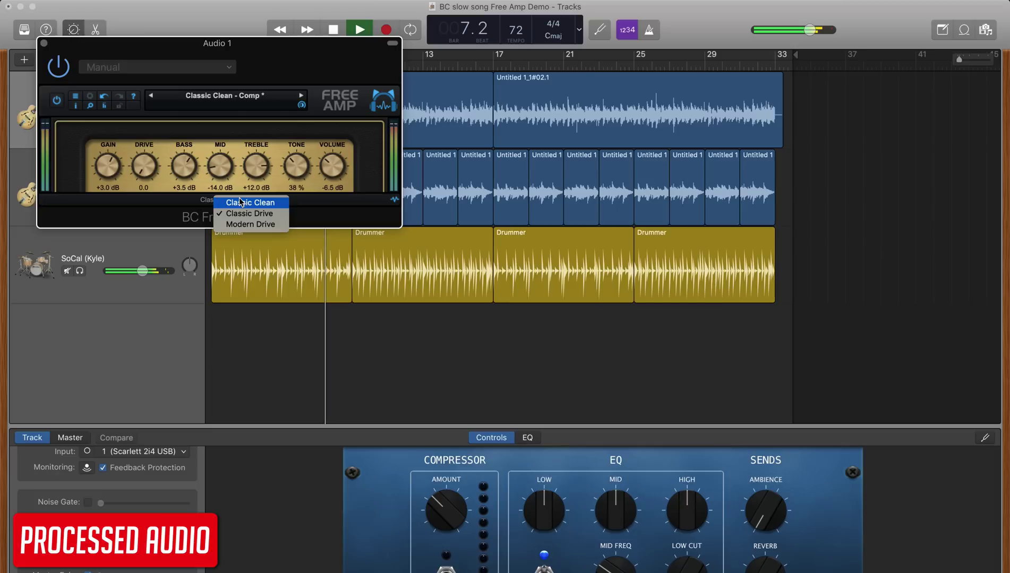
pyautogui.click(248, 224)
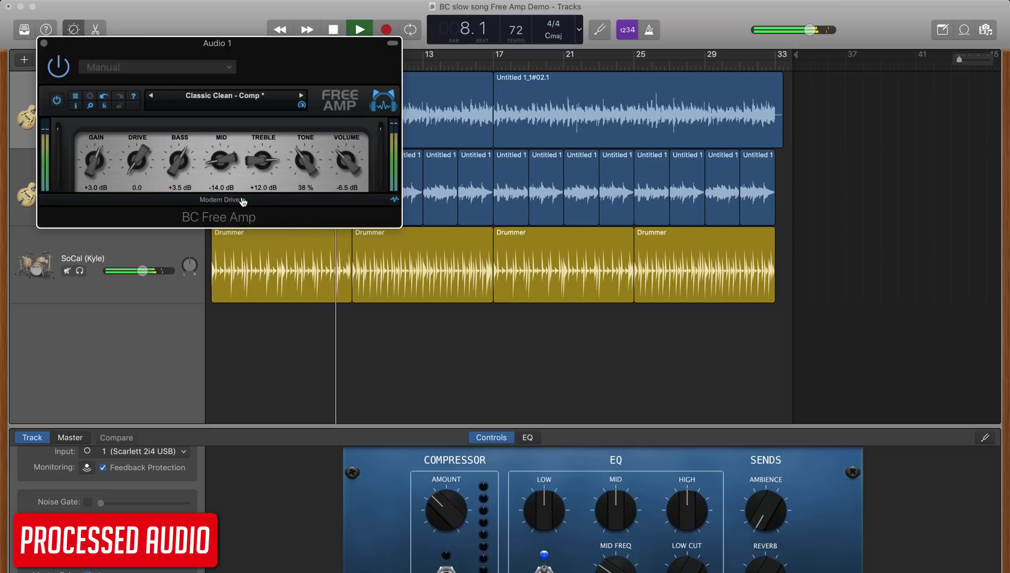
pyautogui.click(241, 202)
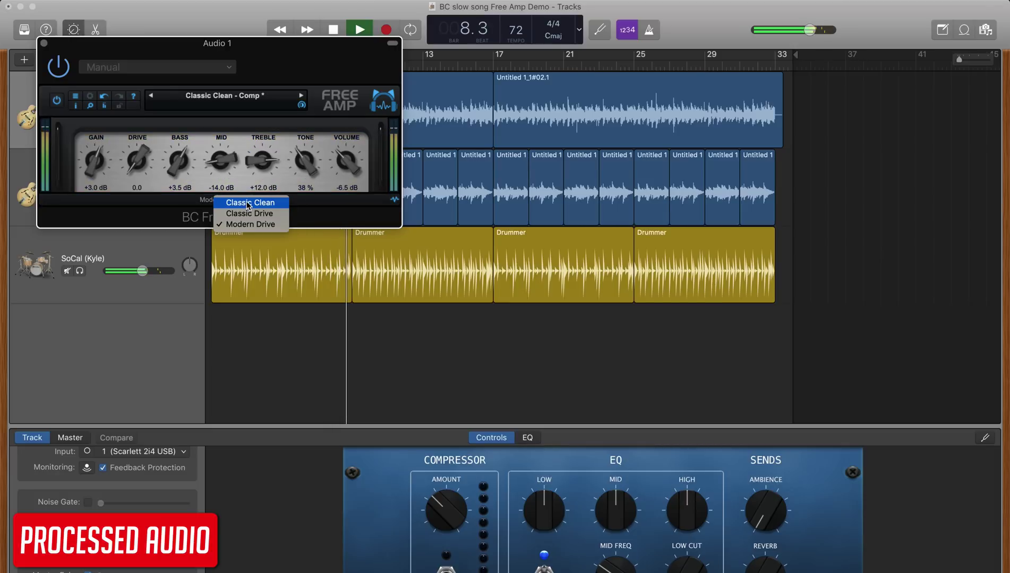
pyautogui.click(247, 204)
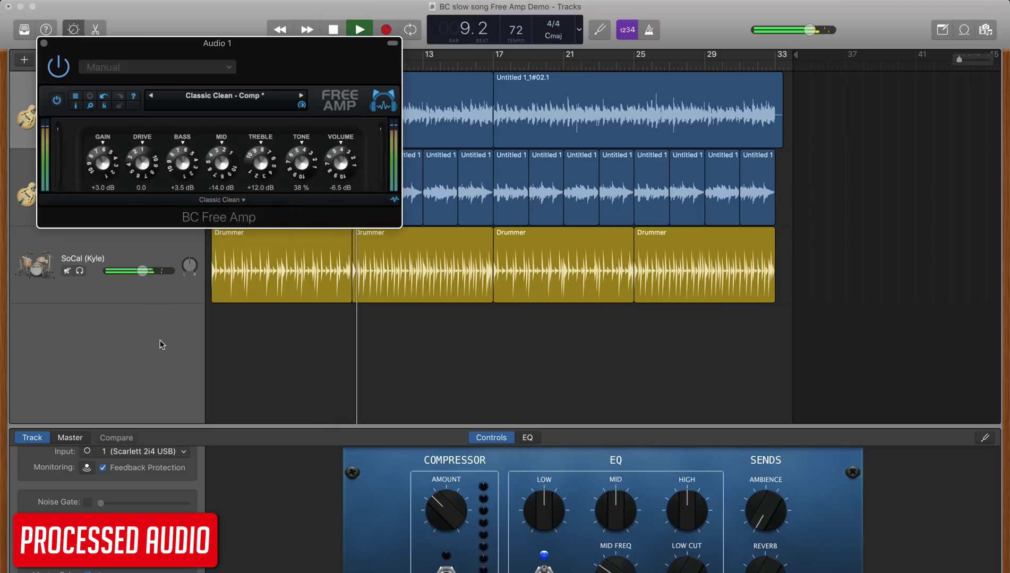
# Close Audio 1's plugin and set Audio 2's Free Amp model to Classic Drive.
pyautogui.click(44, 44)
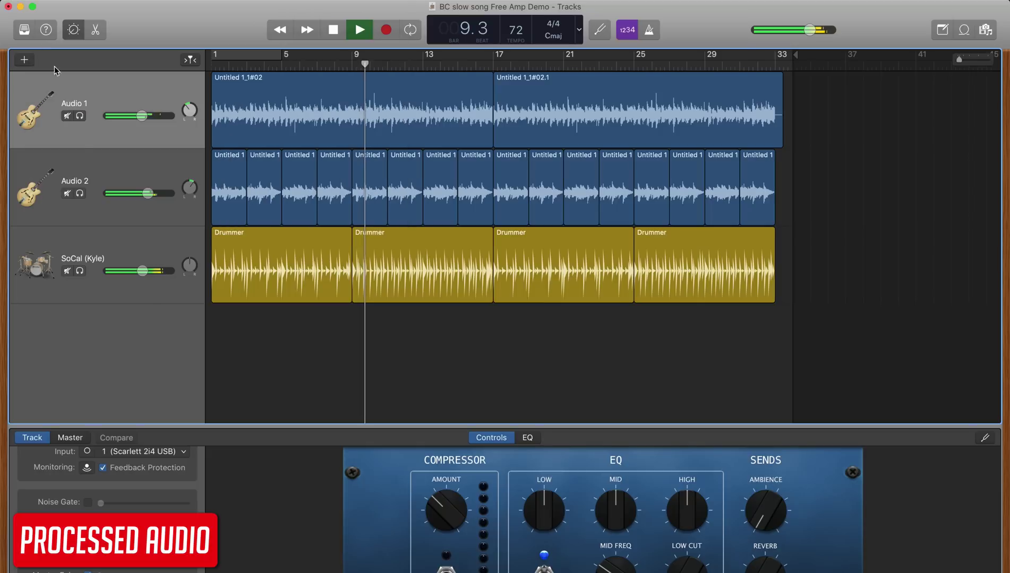
pyautogui.click(112, 174)
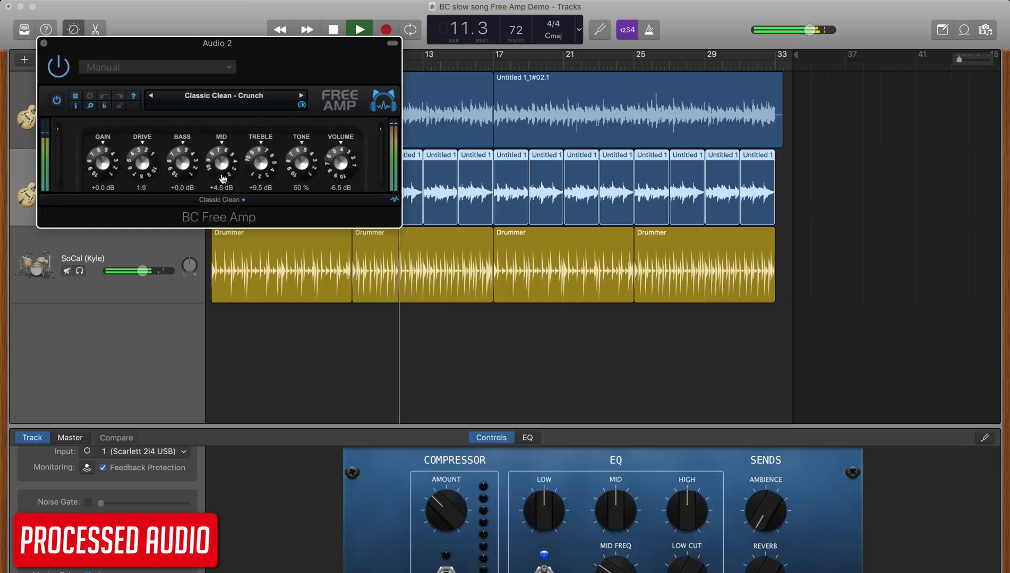
pyautogui.click(242, 201)
pyautogui.click(239, 212)
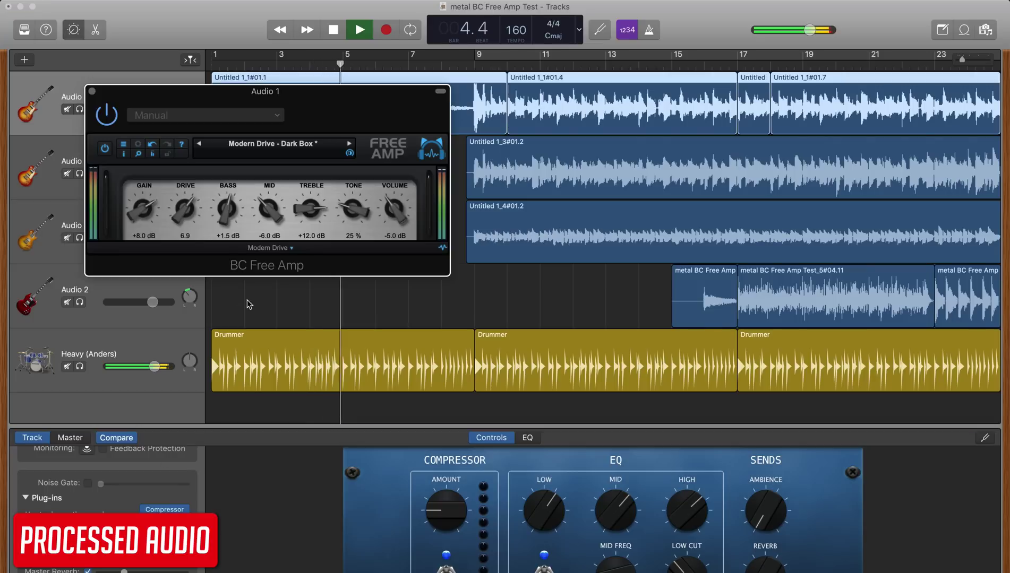
# Try Classic Drive on Audio 1's amp, then return it to Modern Drive.
pyautogui.click(275, 249)
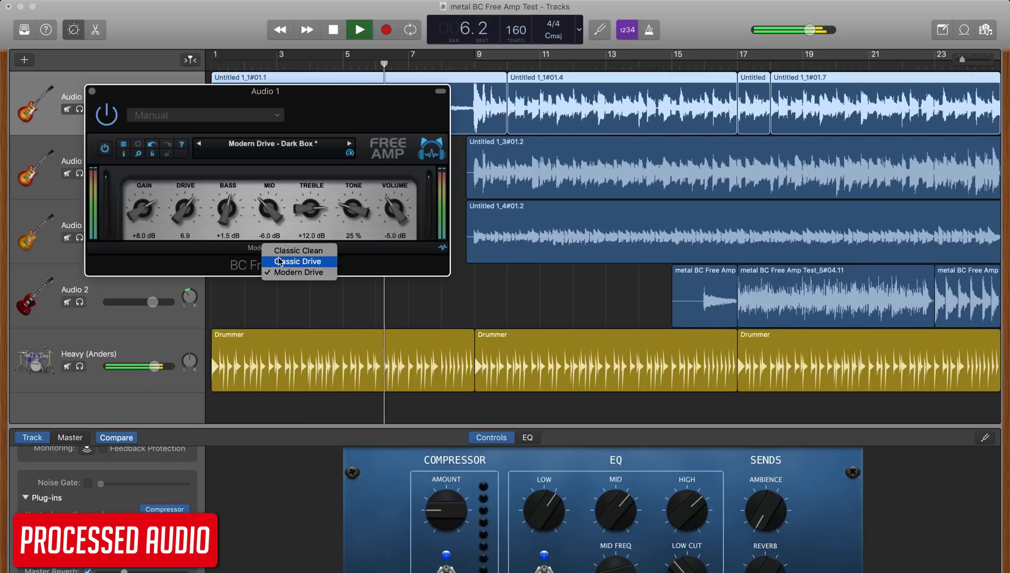
pyautogui.click(280, 261)
pyautogui.click(274, 249)
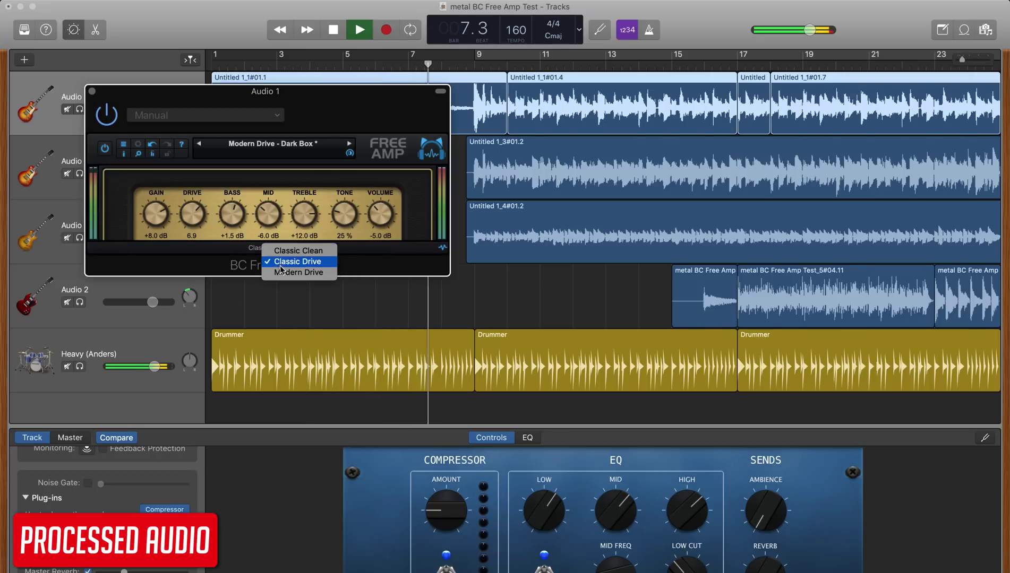
pyautogui.click(281, 272)
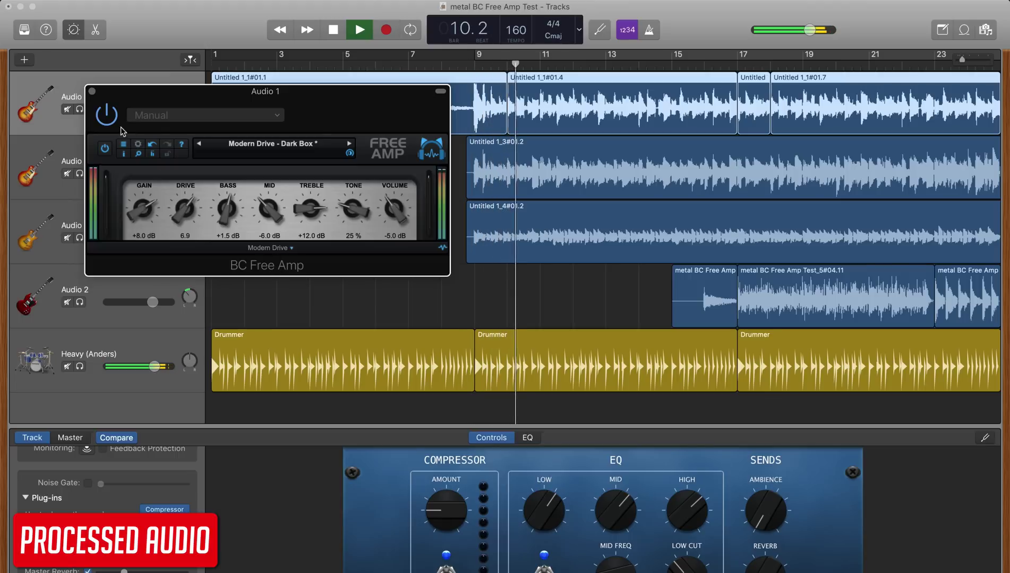
# Solo Audio 3 and cycle its amp through Classic Clean and Classic Drive, back to Modern Drive.
pyautogui.click(58, 144)
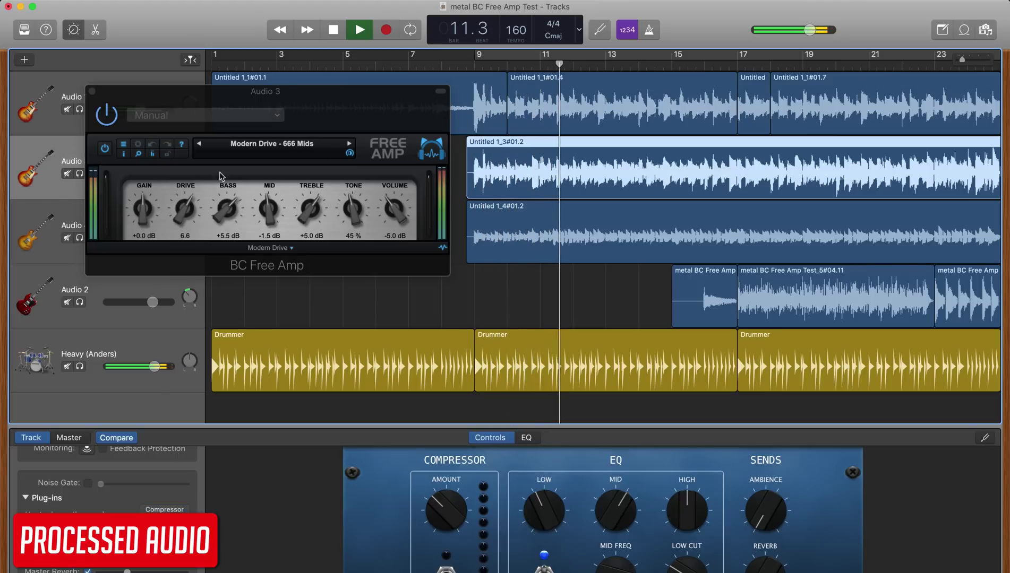
pyautogui.click(278, 251)
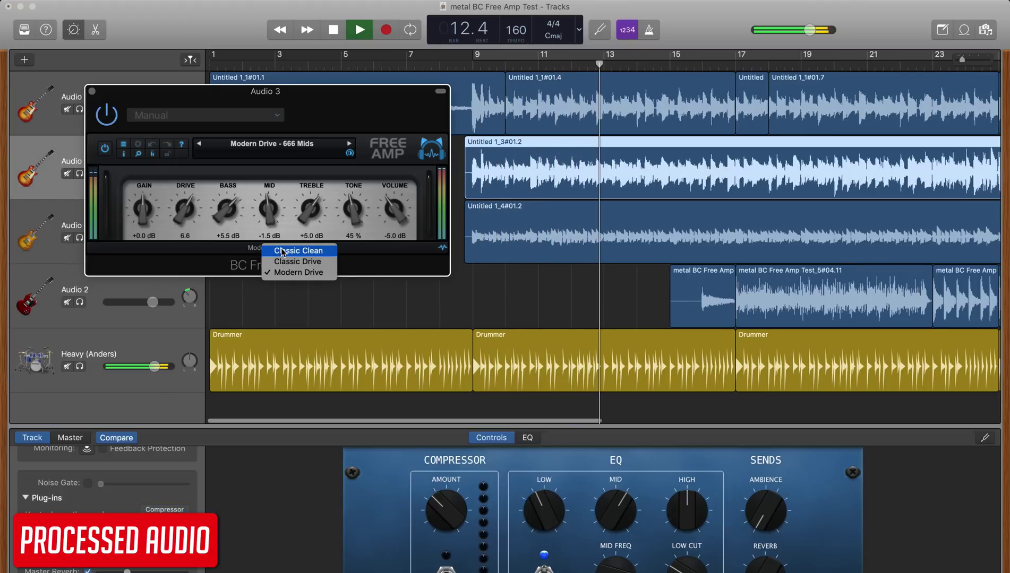
pyautogui.click(280, 251)
pyautogui.press('s')
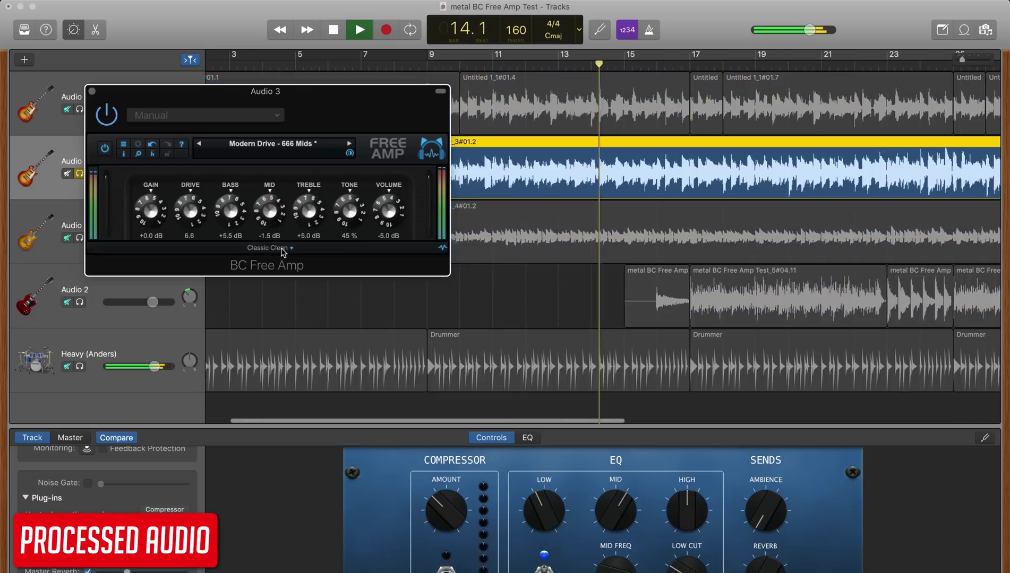
pyautogui.click(281, 250)
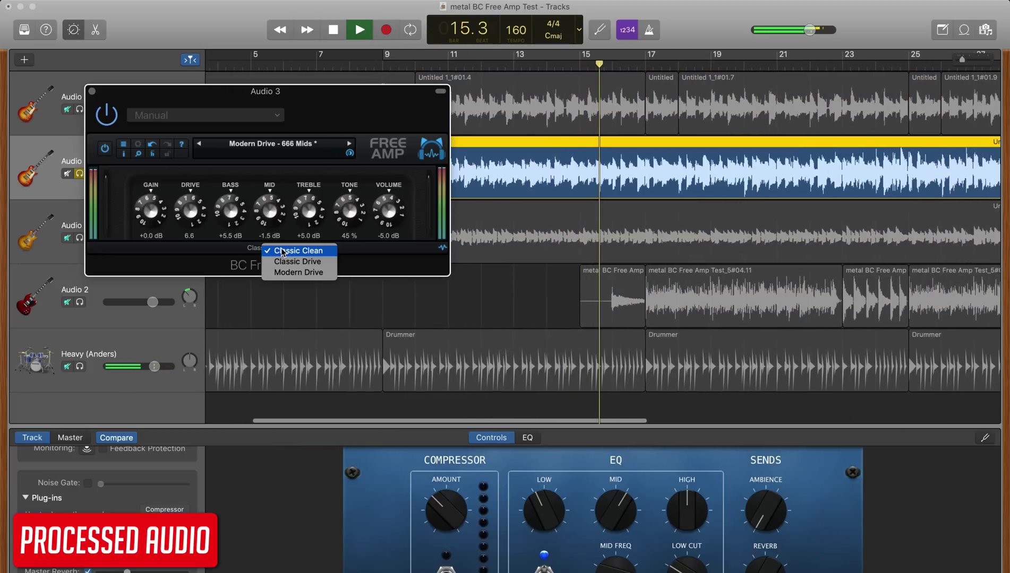
pyautogui.click(288, 261)
pyautogui.click(282, 250)
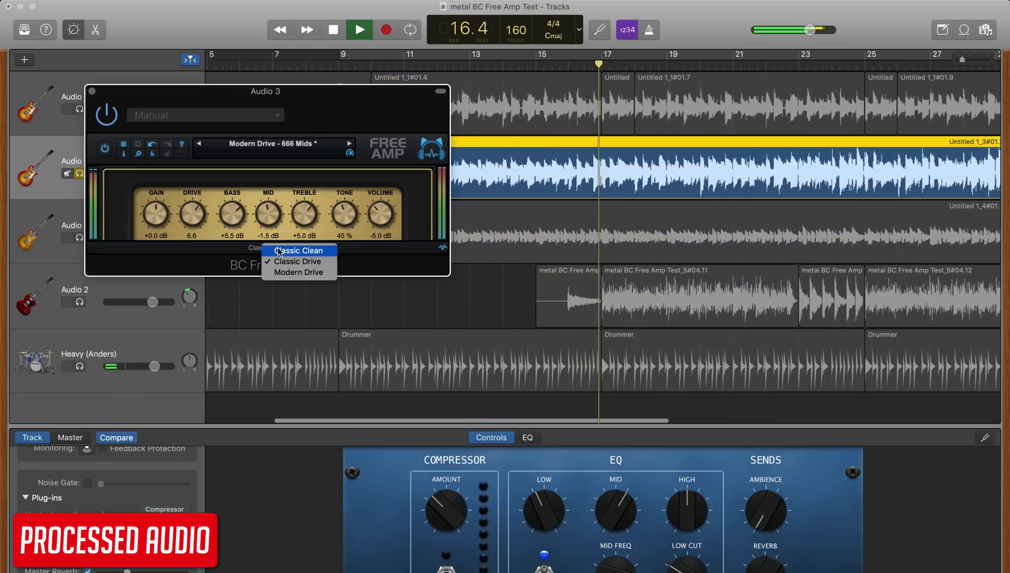
pyautogui.click(285, 273)
pyautogui.press('s')
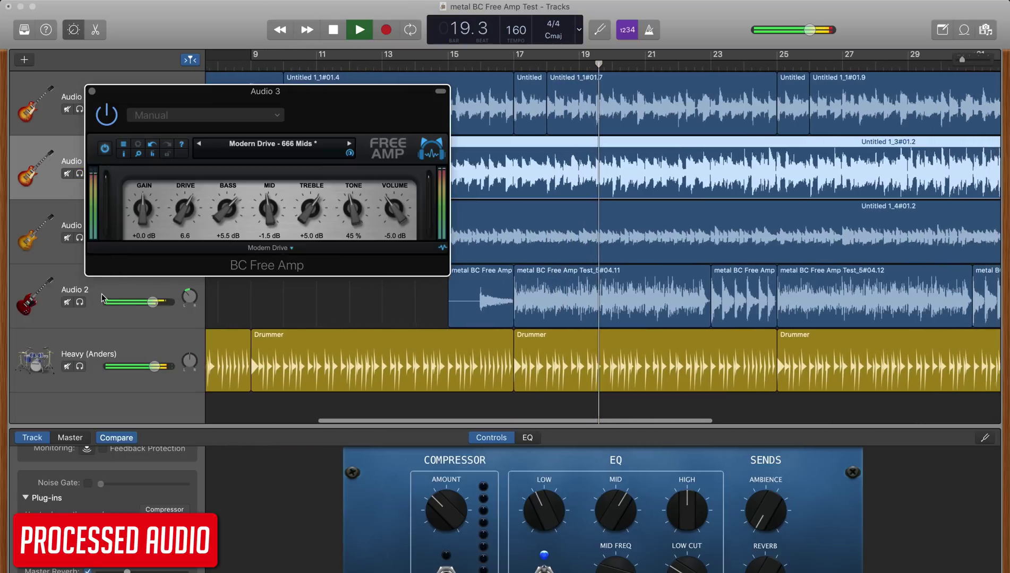
# Solo Audio 2 and cycle its amp through Classic Clean and Classic Drive, ending on Modern Drive.
pyautogui.click(102, 294)
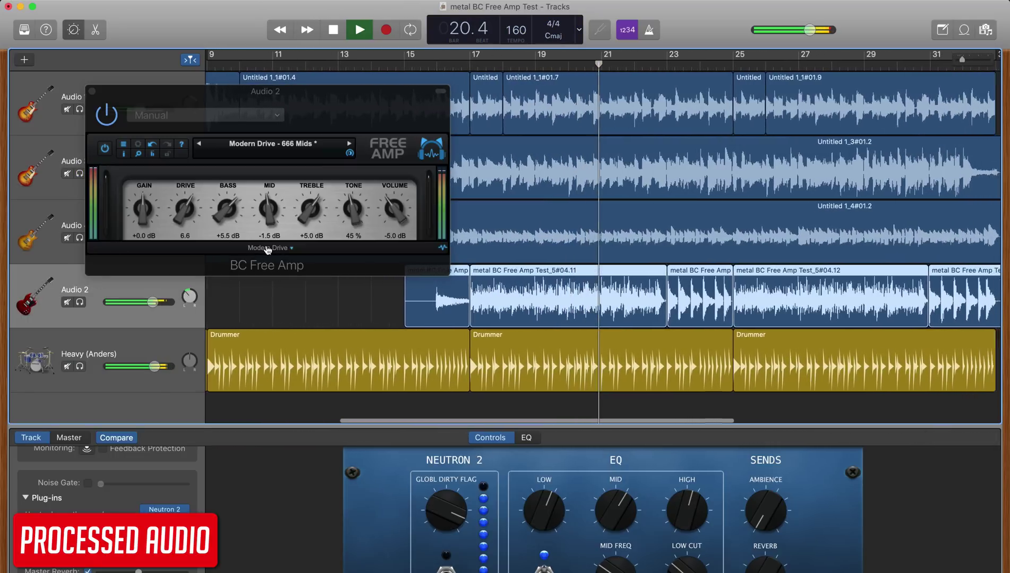
pyautogui.press('s')
pyautogui.press('s')
pyautogui.click(271, 248)
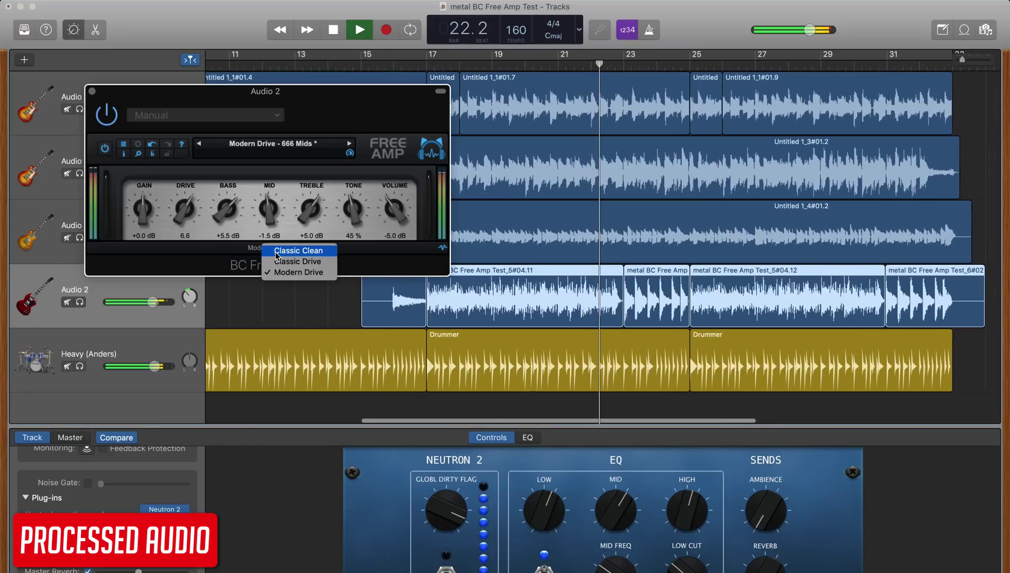
pyautogui.click(277, 251)
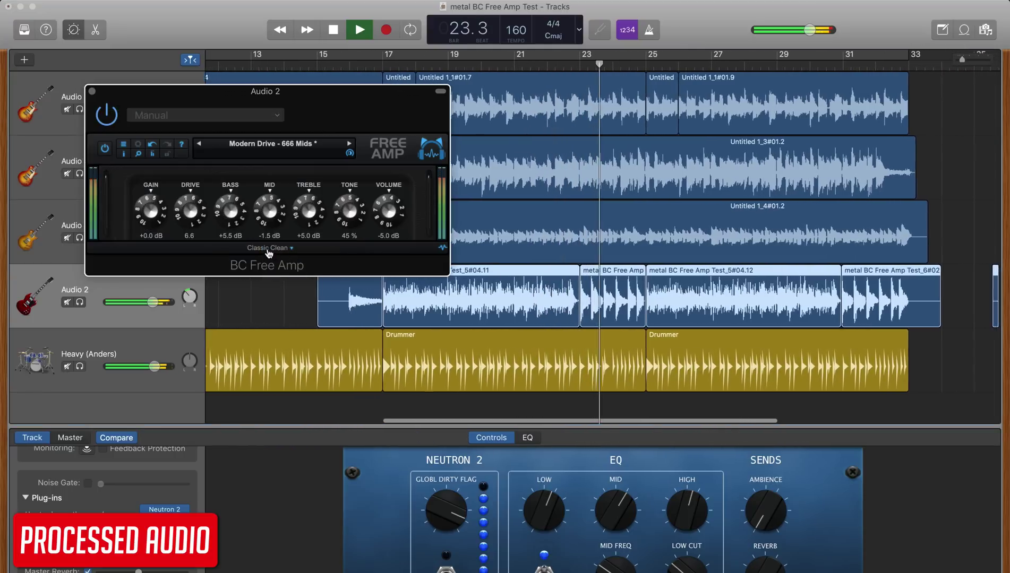
pyautogui.click(267, 251)
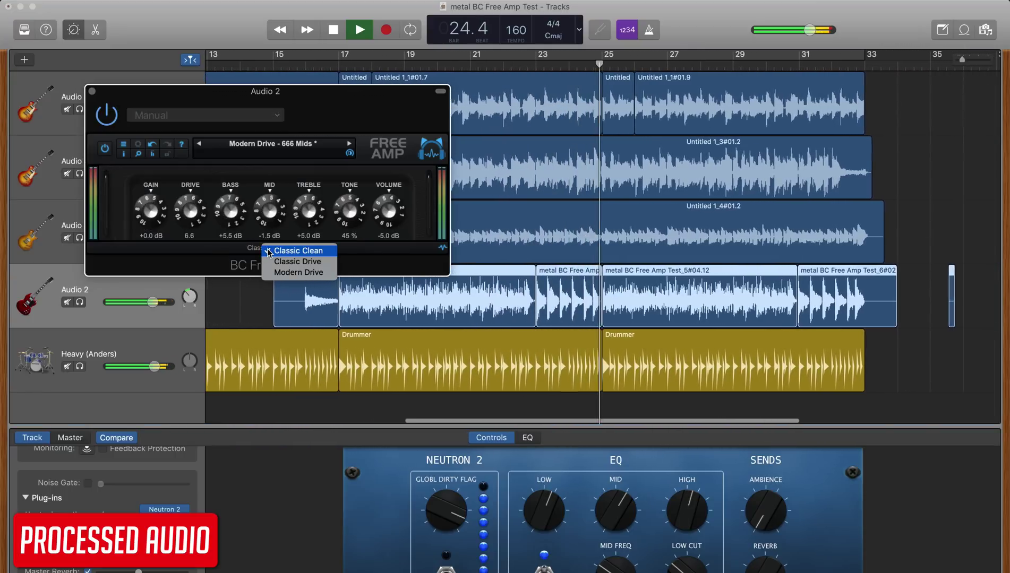
pyautogui.click(278, 262)
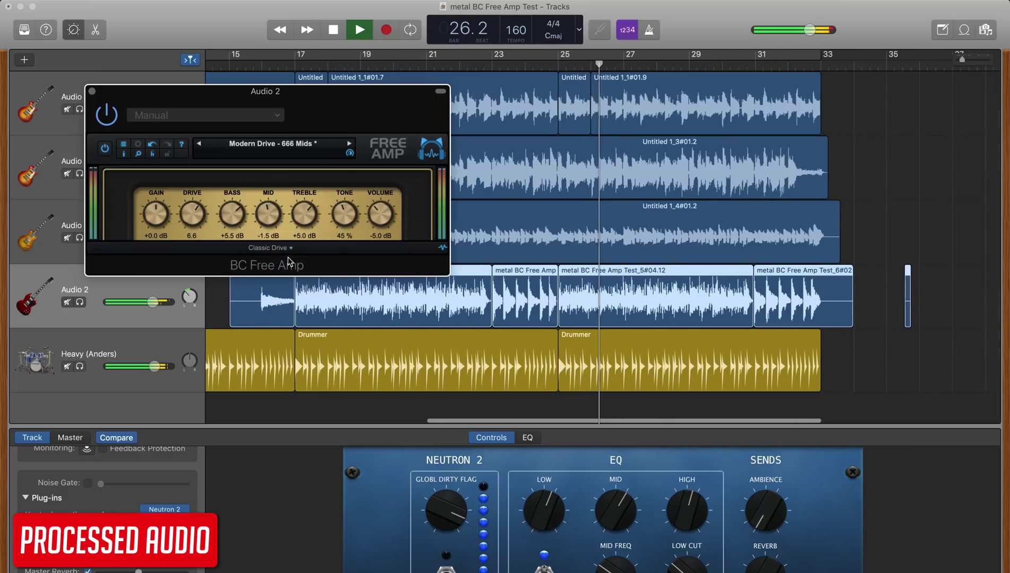
pyautogui.click(274, 251)
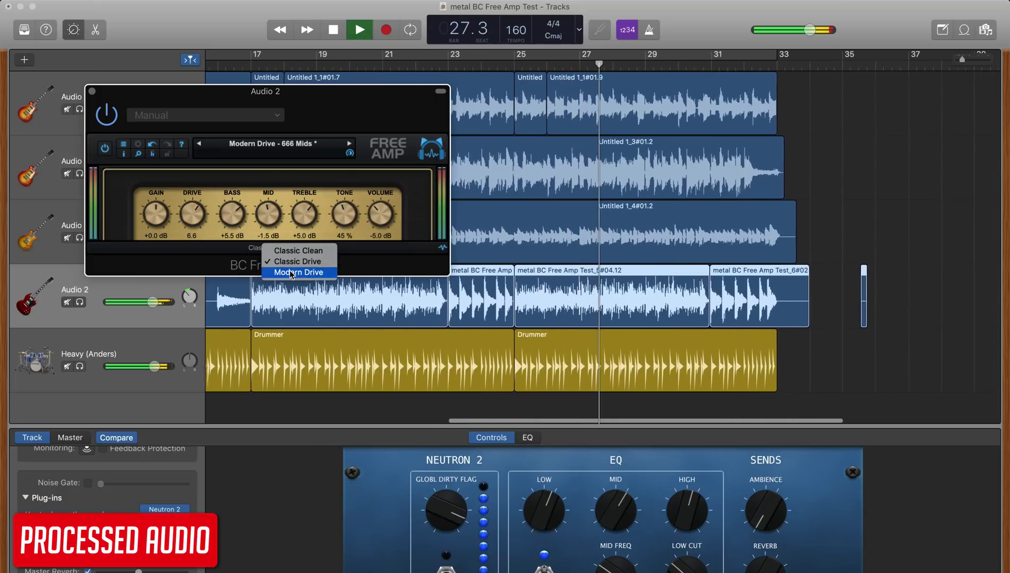
pyautogui.click(290, 272)
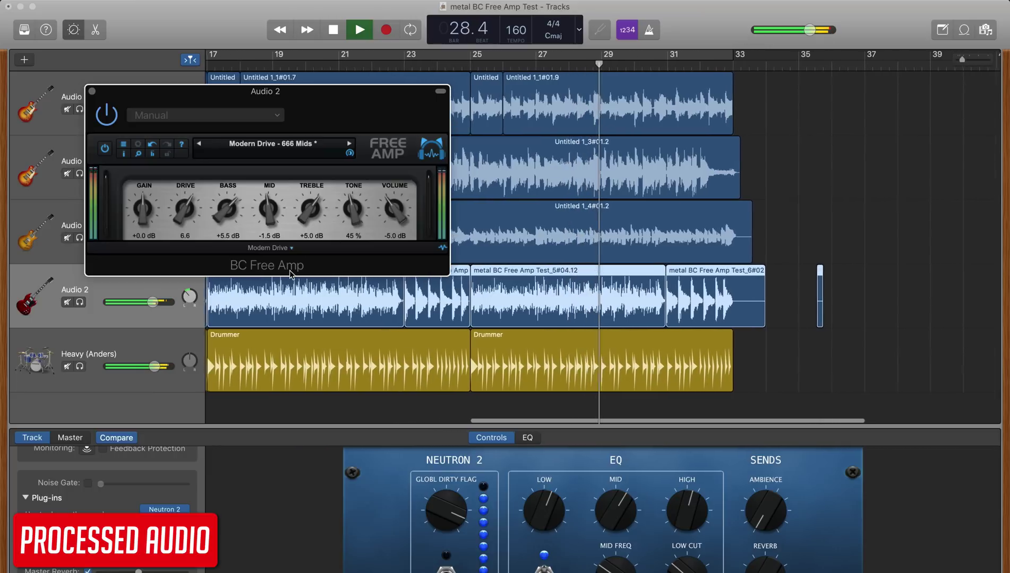
# Close the Audio 2 Free Amp plugin window.
pyautogui.click(92, 90)
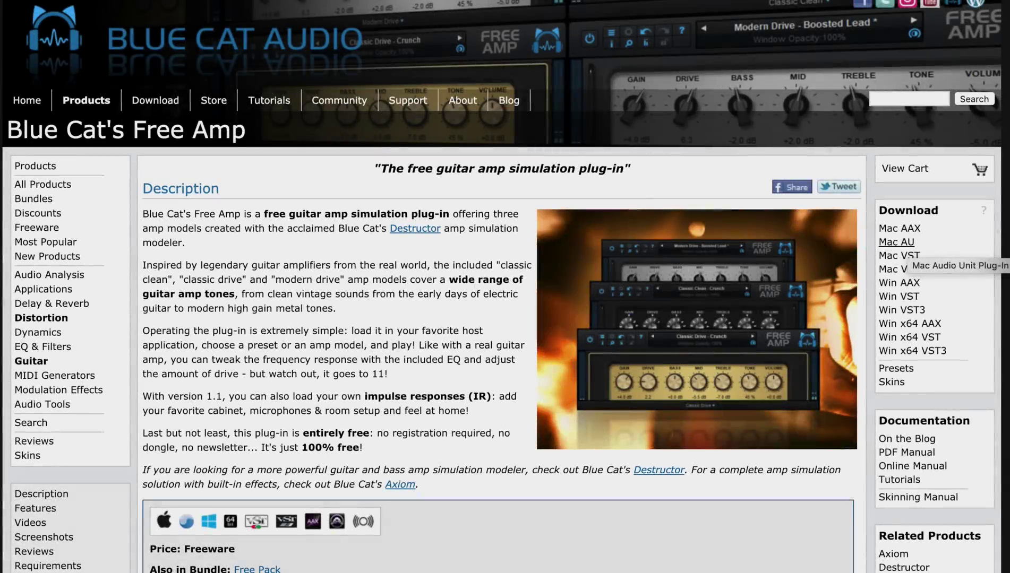